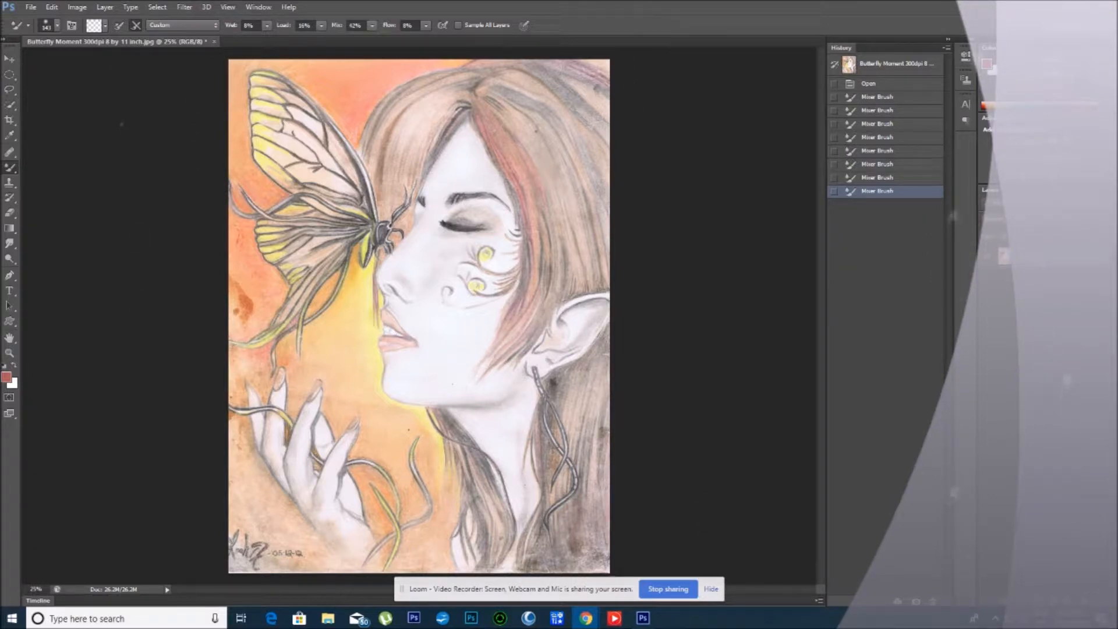
Step: Duplicate the Background layer within the same document, keeping the default copy name
right_click(1024, 258)
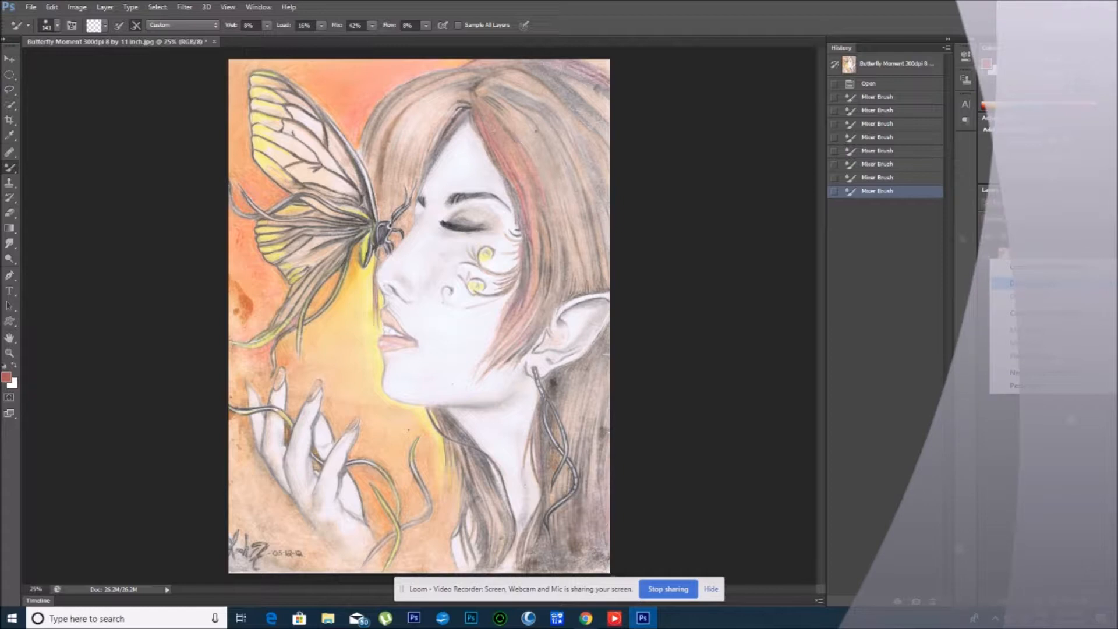
click(1025, 282)
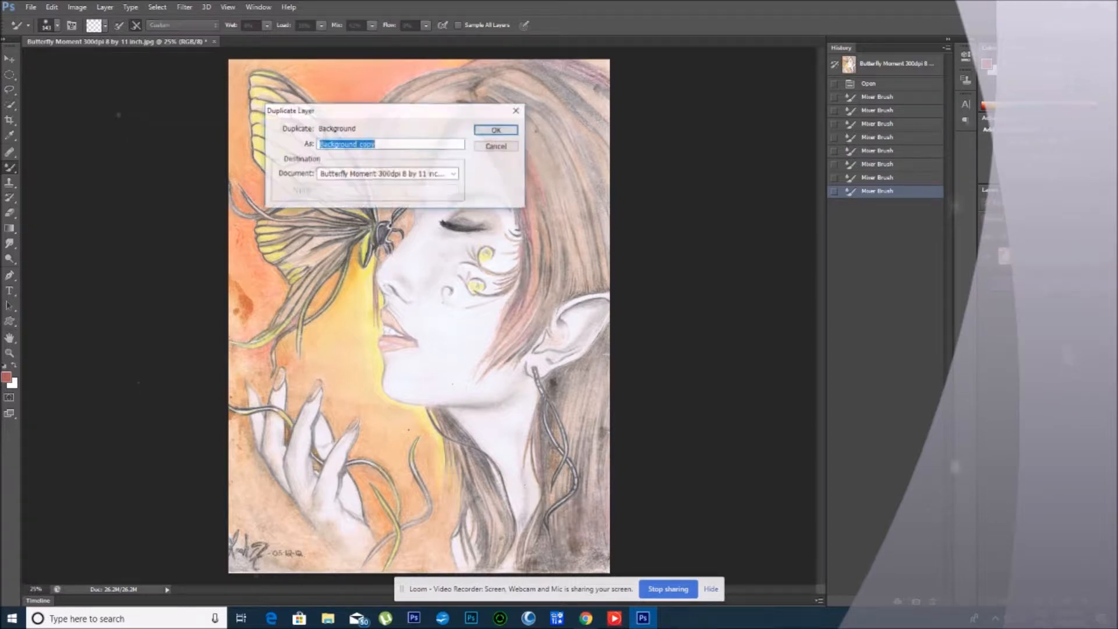
click(496, 129)
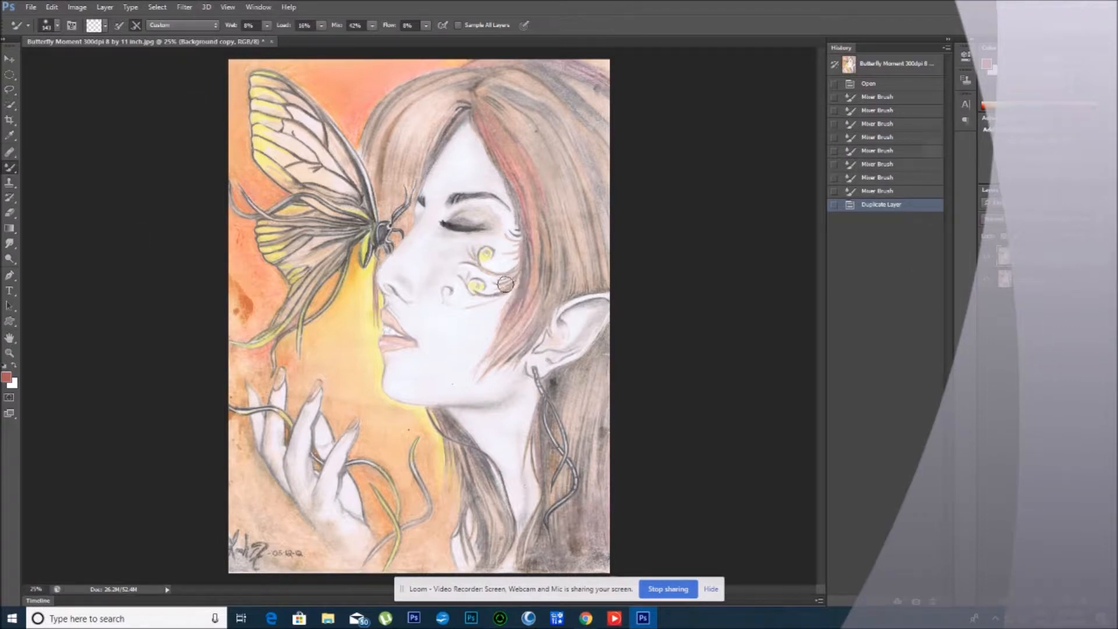
Step: Activate the Mixer Brush Tool and set its brush size to about 106 px
right_click(11, 170)
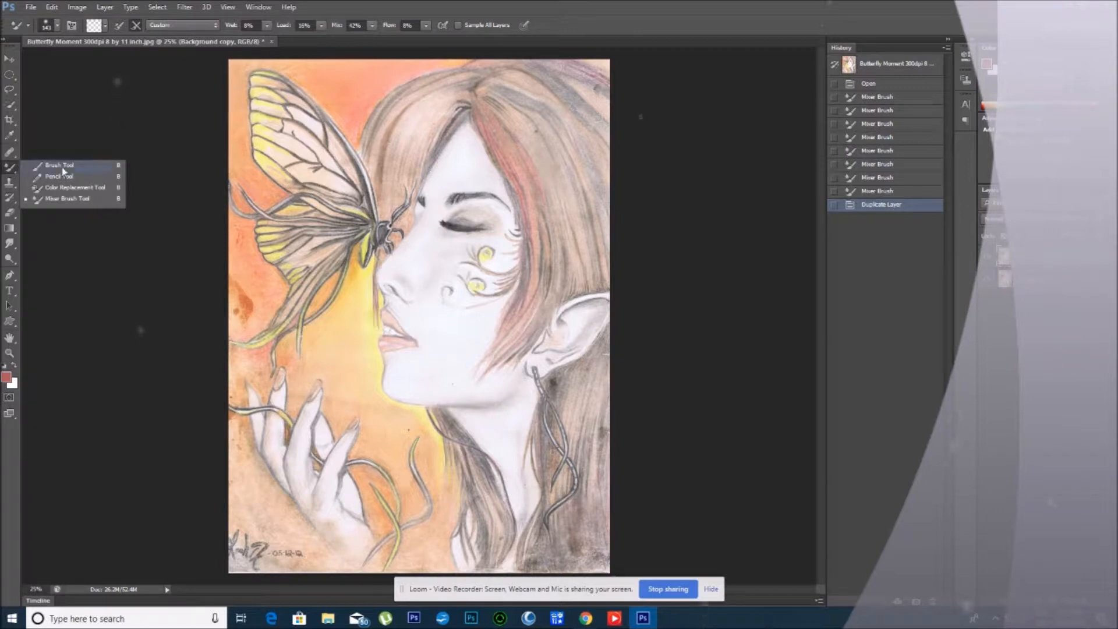
click(64, 201)
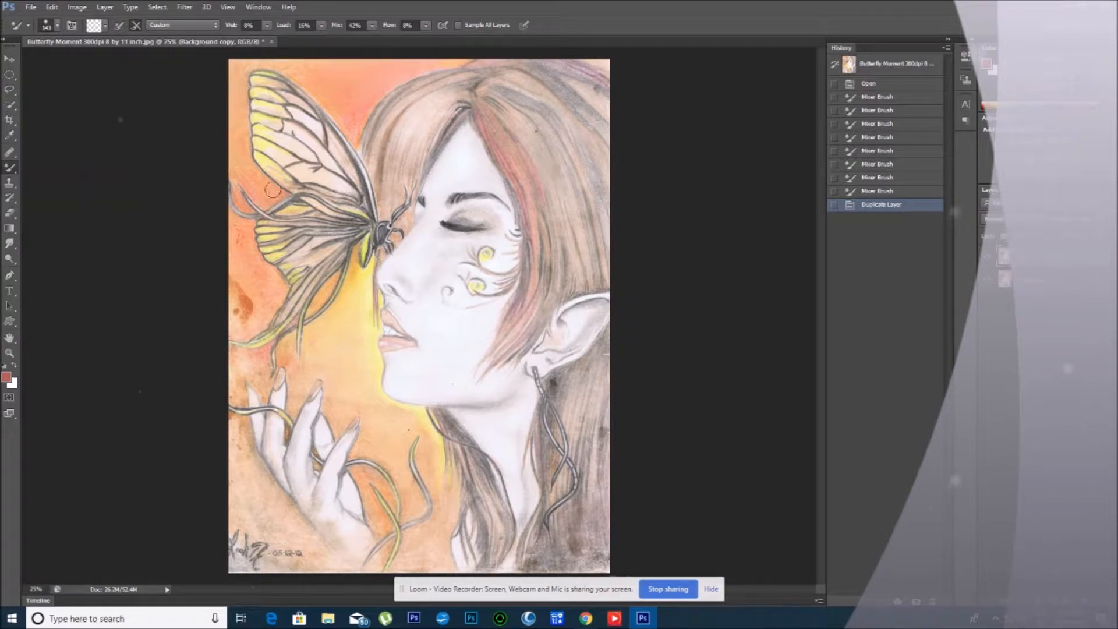
click(58, 30)
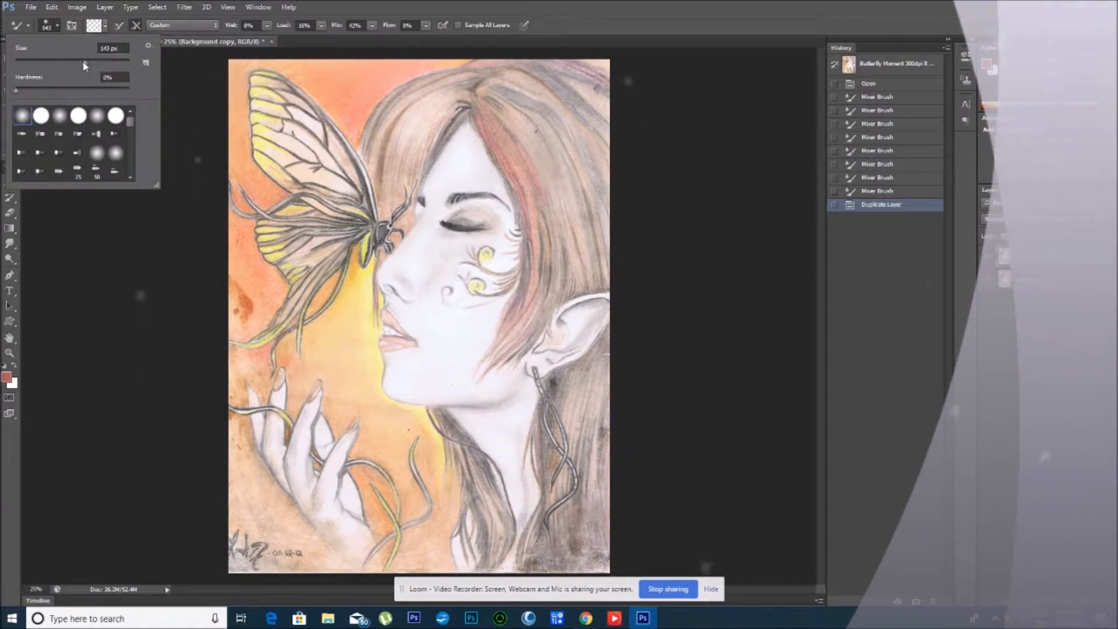
mouse_move(85, 62)
mouse_down()
mouse_move(52, 65)
mouse_move(71, 61)
mouse_up()
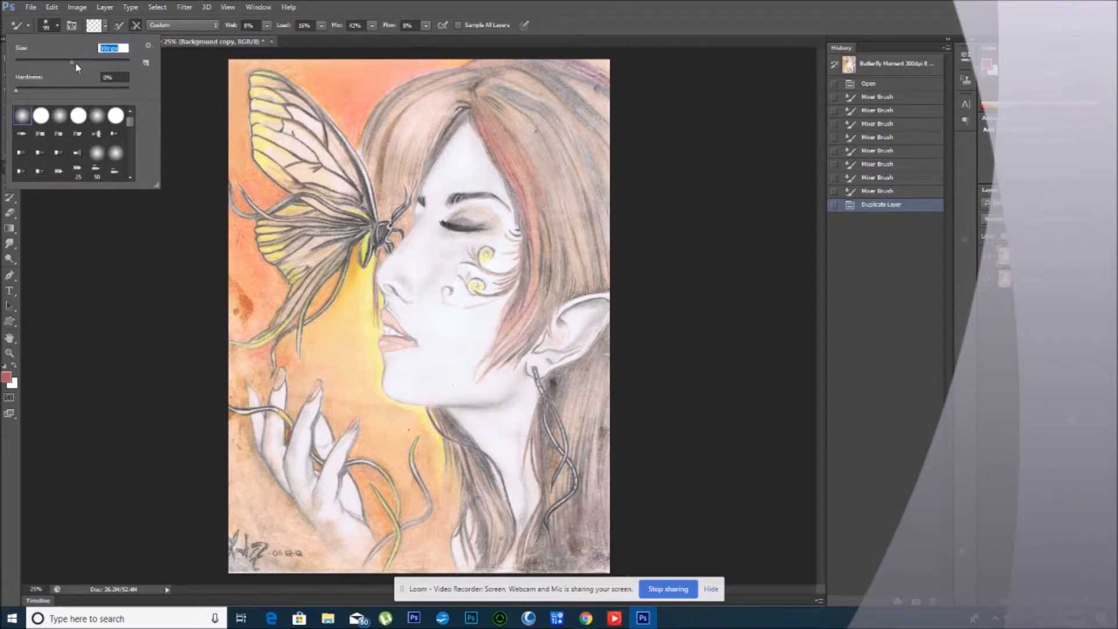
drag(72, 62, 76, 64)
drag(75, 63, 72, 66)
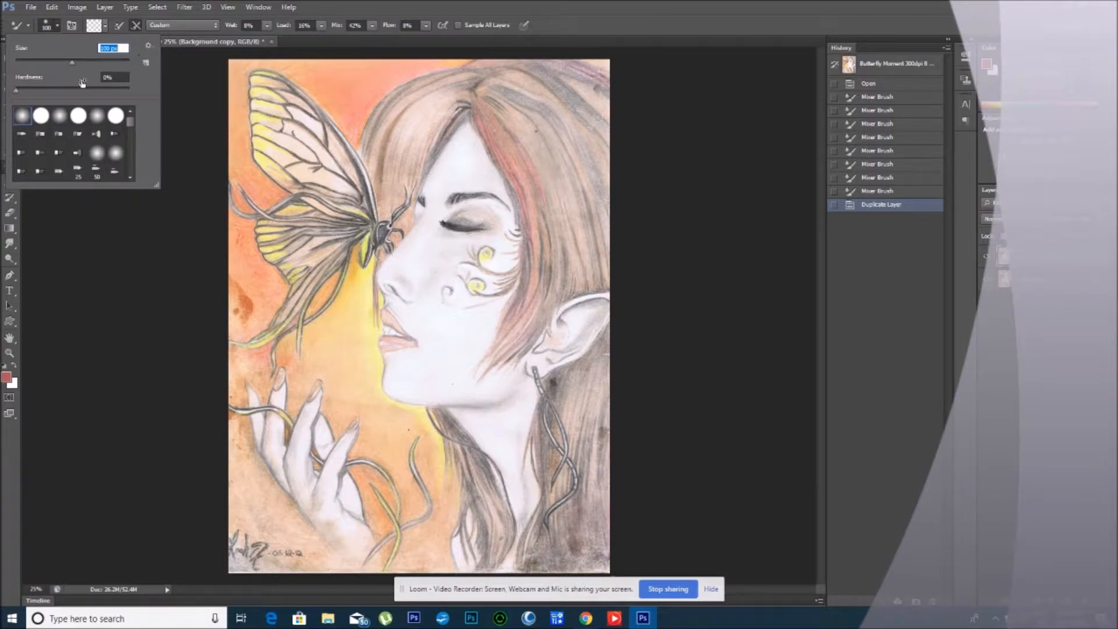
drag(75, 63, 59, 64)
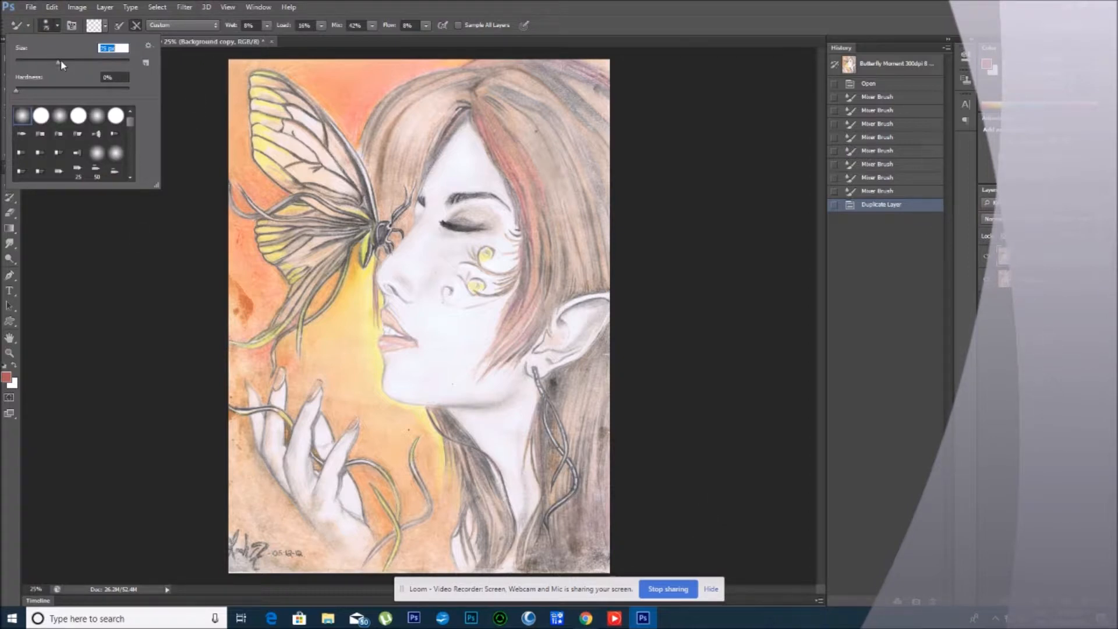
drag(63, 67, 73, 64)
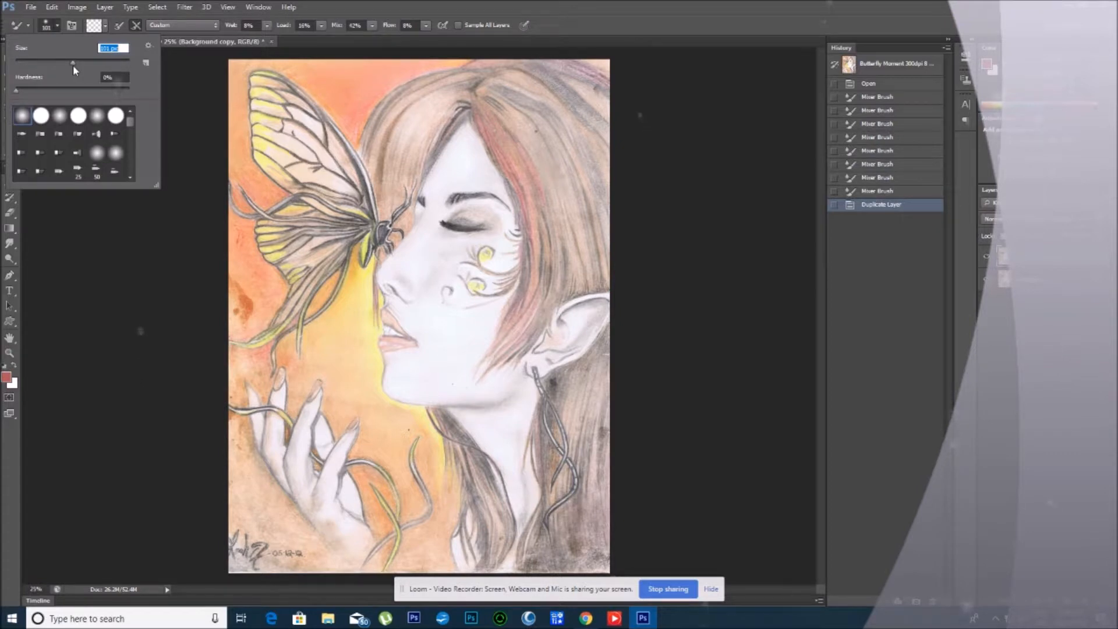
drag(73, 65, 74, 65)
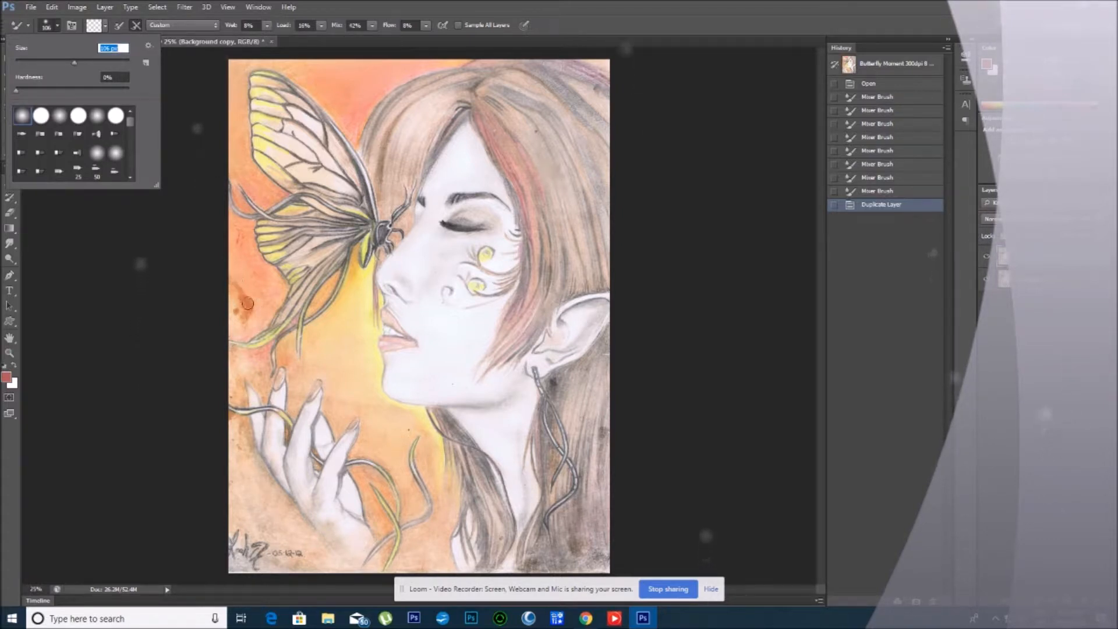
Step: Blend away the dark rust stain in the orange background beside the butterfly's lower wing and smooth the area above the fingertips
drag(238, 284, 251, 299)
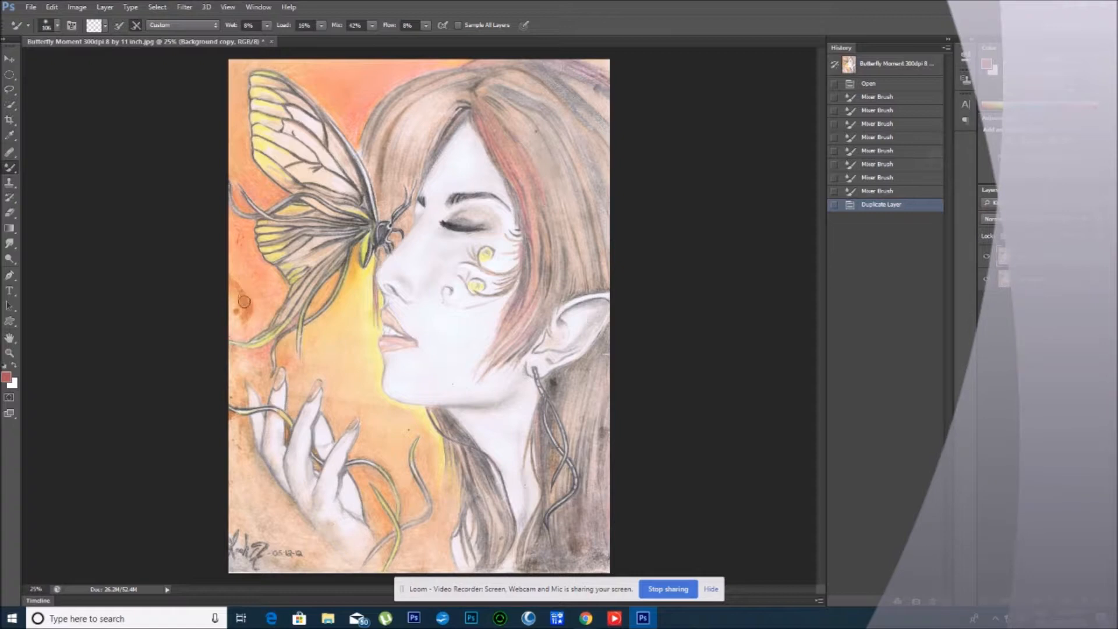
drag(247, 316, 242, 281)
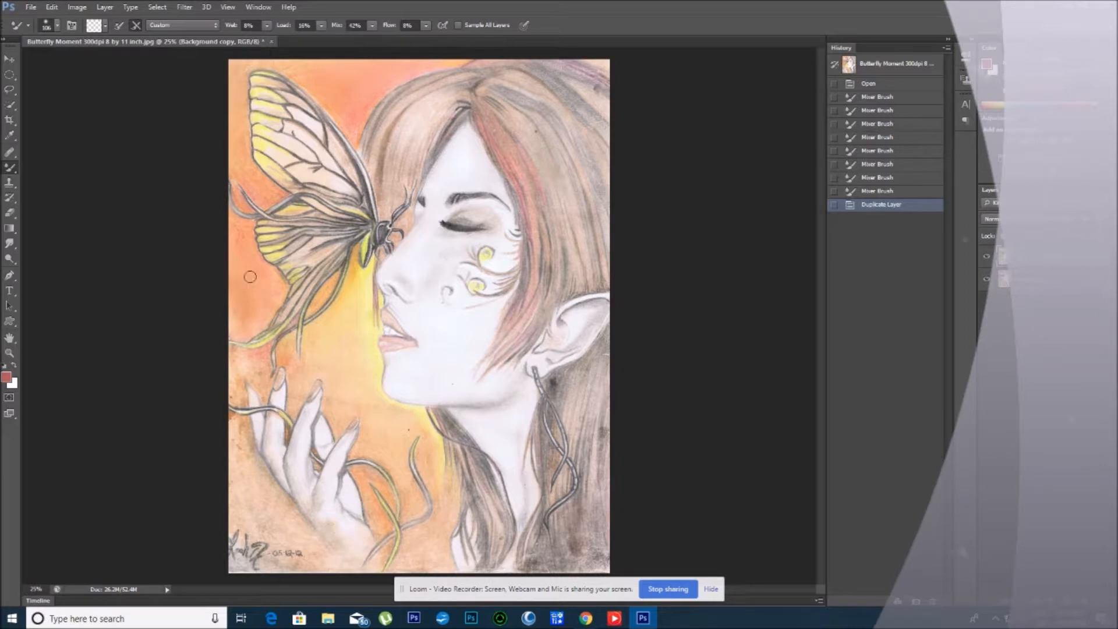
drag(250, 277, 259, 305)
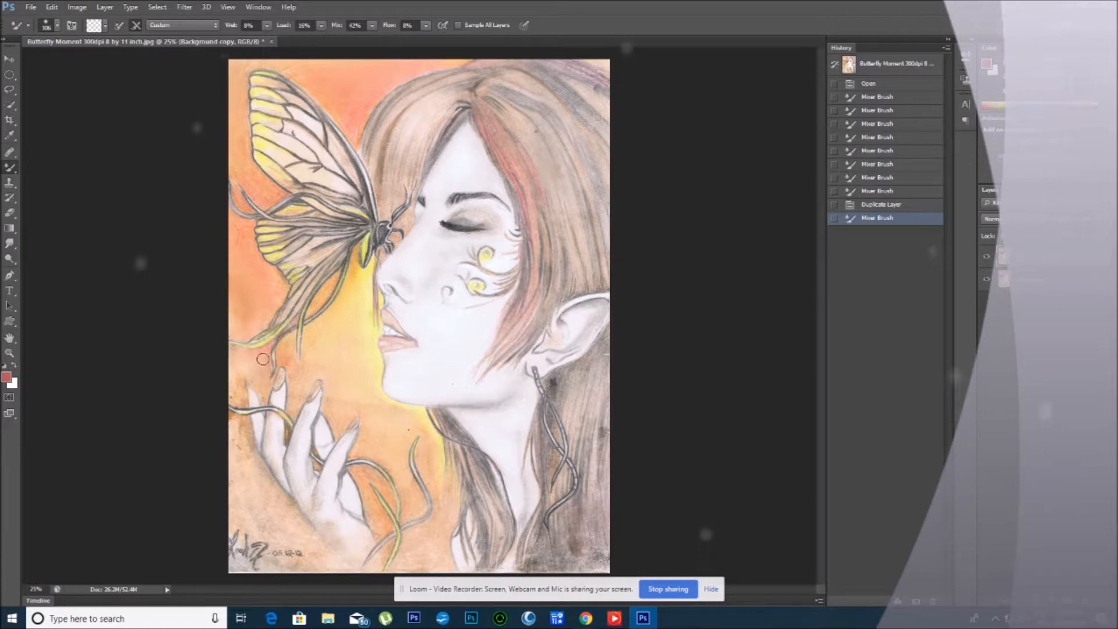
drag(261, 370, 260, 365)
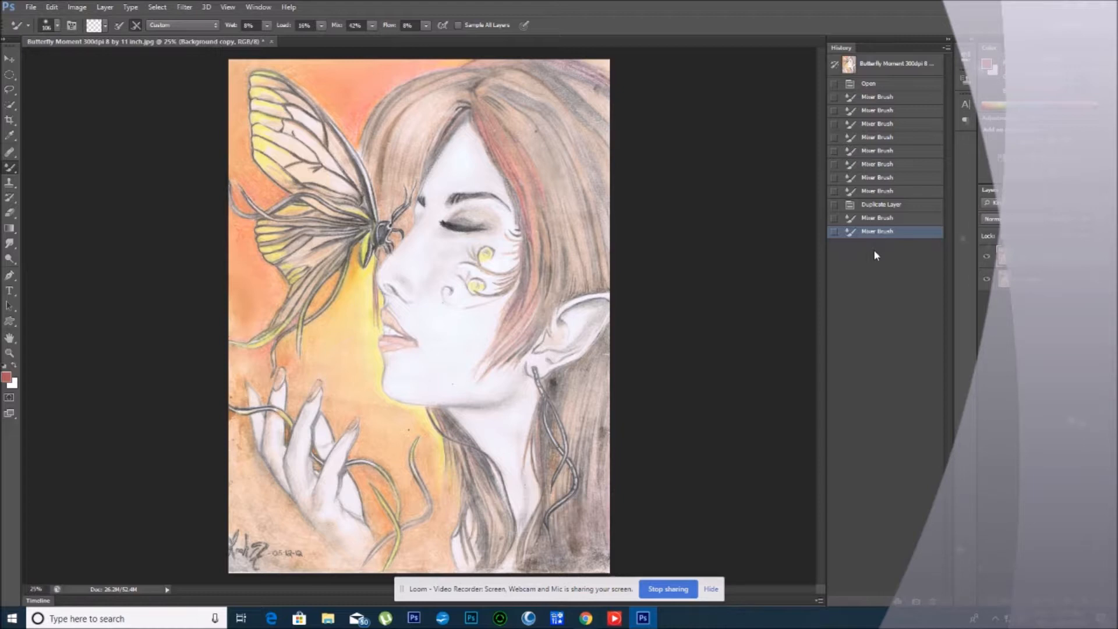
Step: Collapse the History panel and blend the shading on the woman's closed eyelid with the Mixer Brush
click(948, 41)
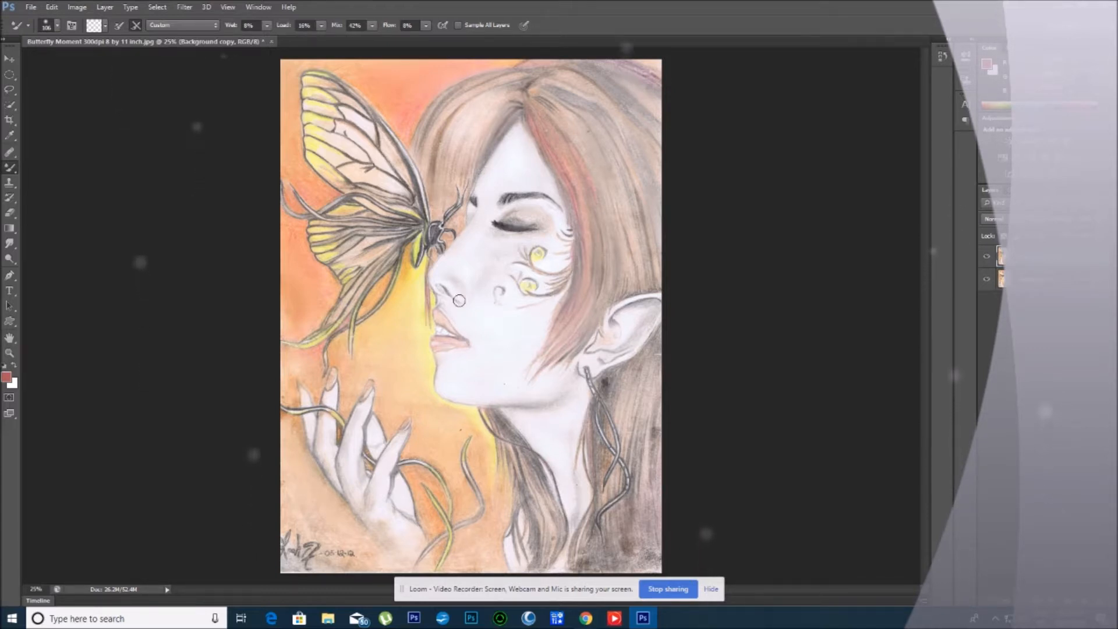
click(10, 353)
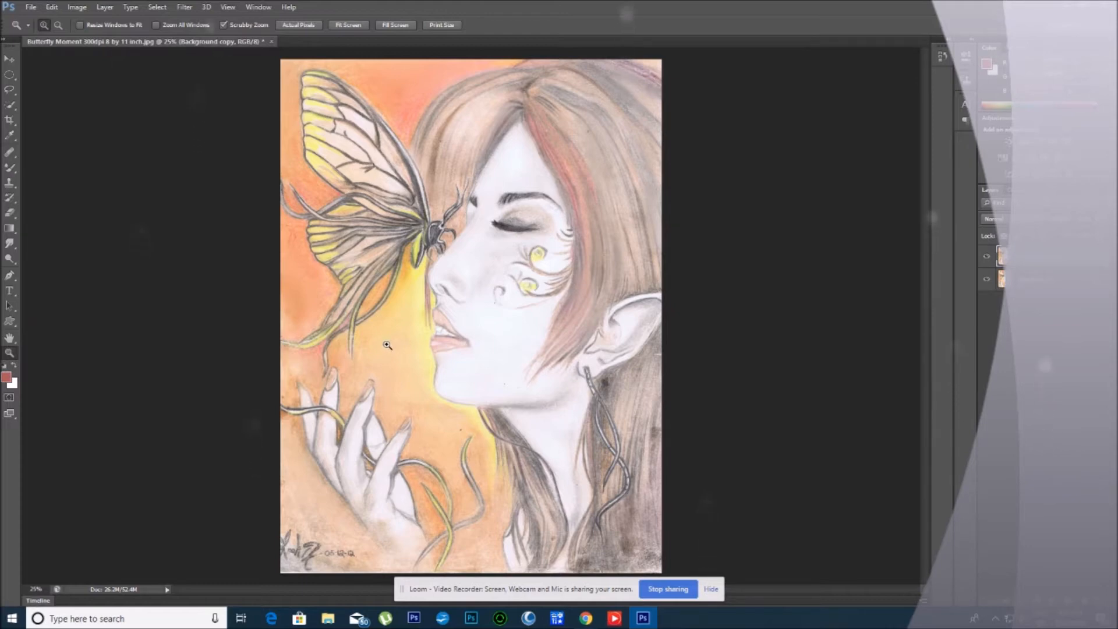
drag(387, 344, 528, 358)
drag(511, 358, 496, 356)
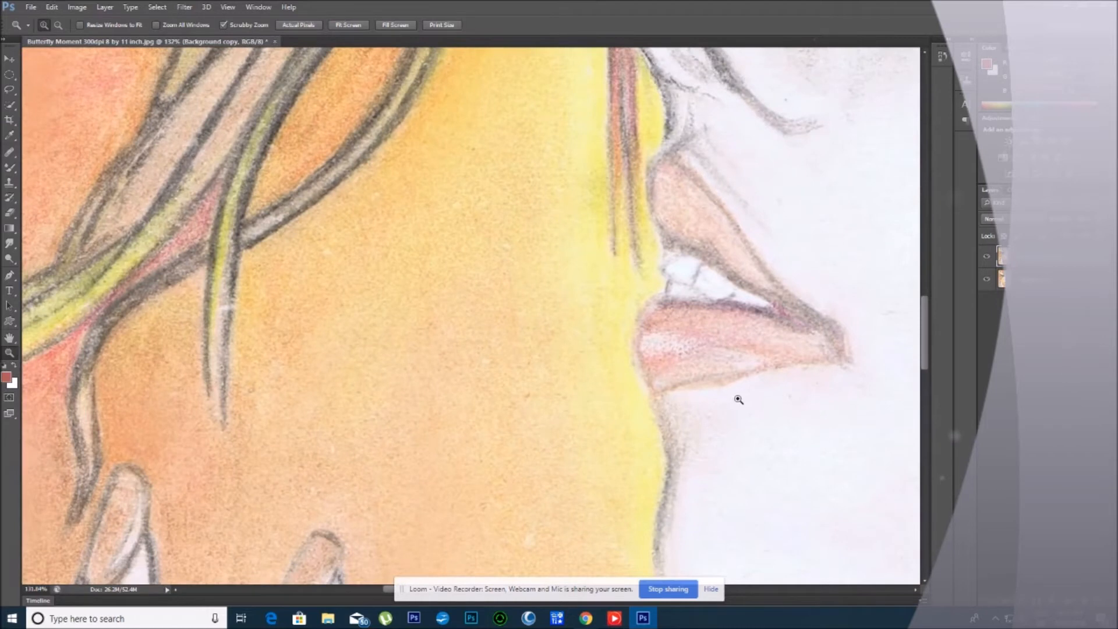
drag(736, 399, 691, 394)
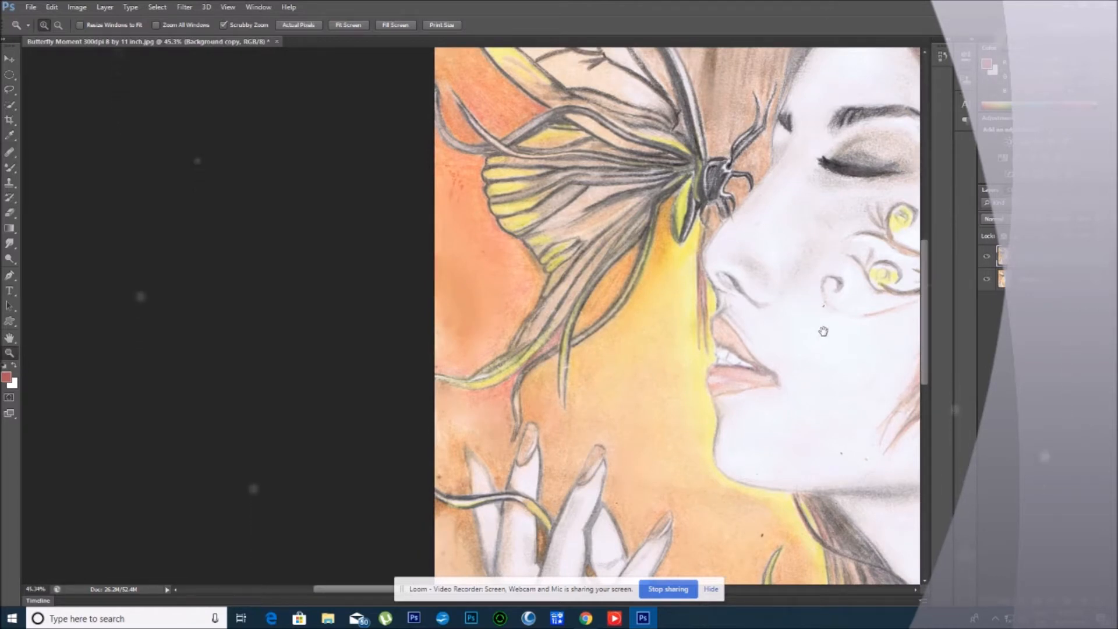
drag(797, 331, 424, 427)
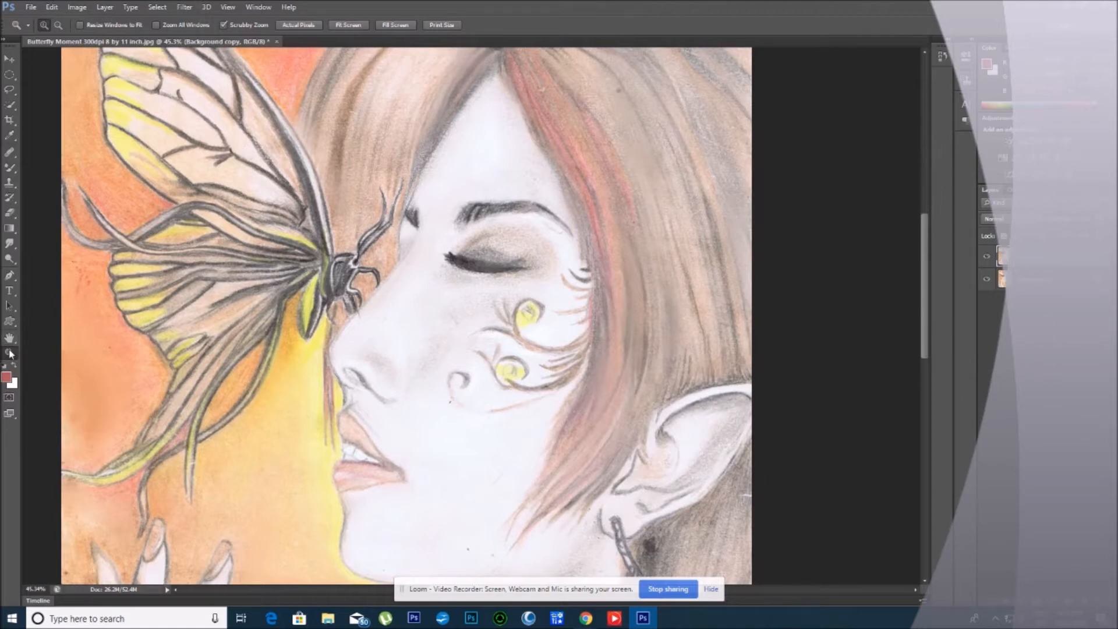
click(9, 169)
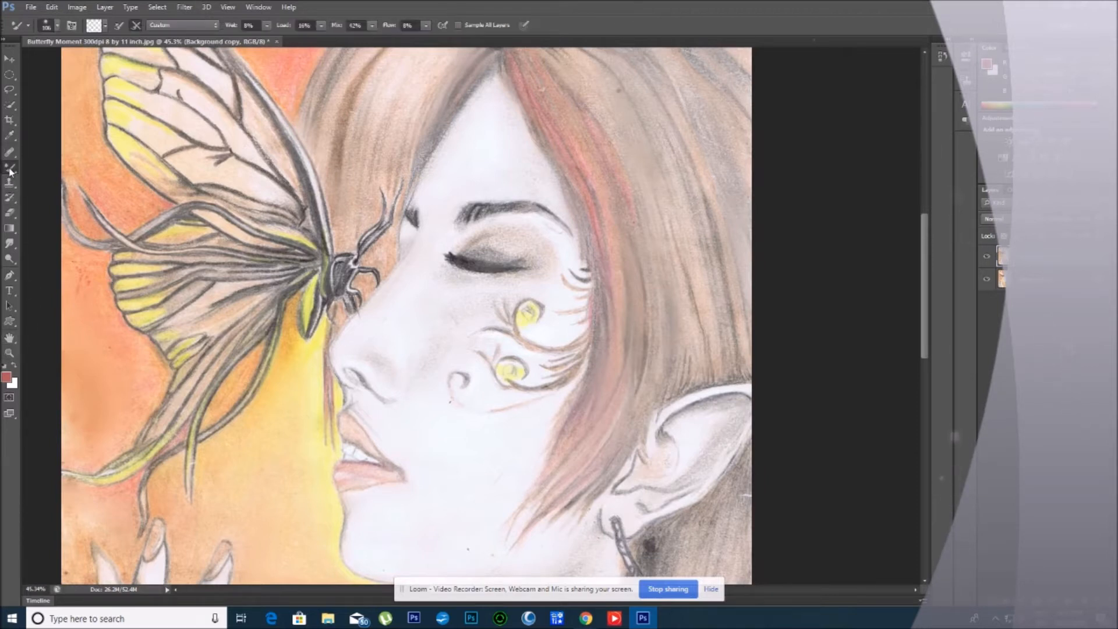
right_click(11, 169)
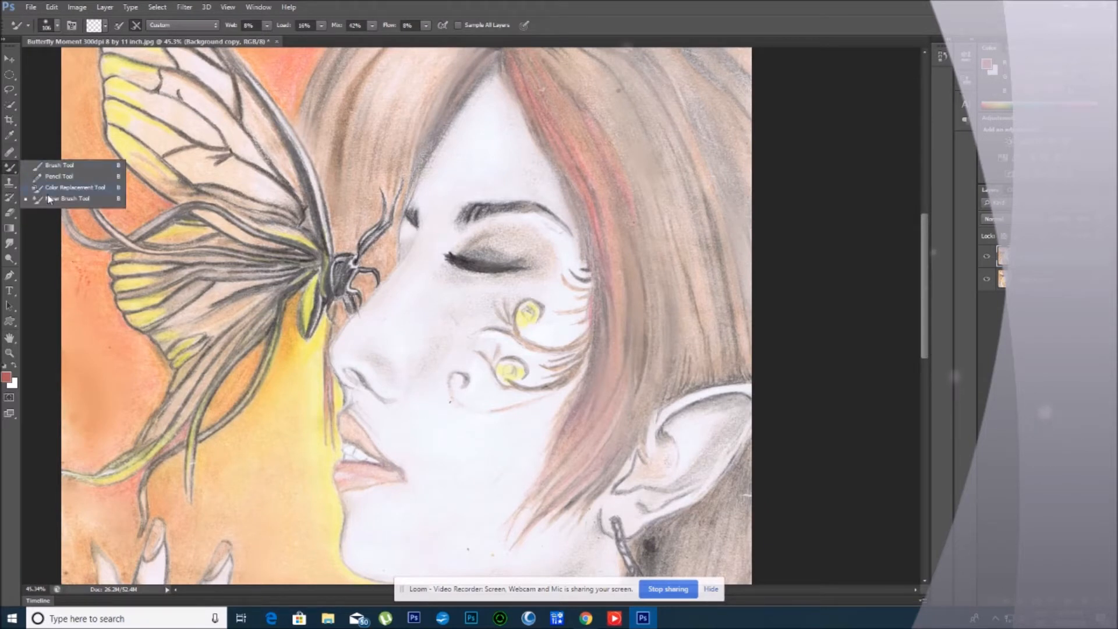
click(323, 239)
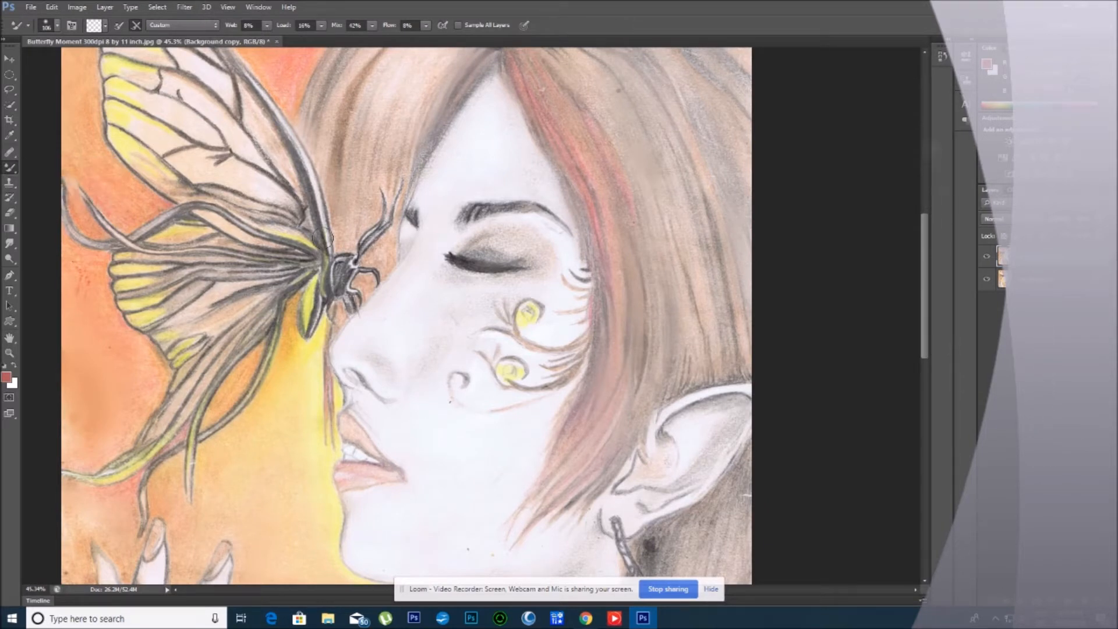
mouse_move(489, 246)
mouse_down()
mouse_move(507, 250)
mouse_move(477, 252)
mouse_move(524, 255)
mouse_move(474, 252)
mouse_up()
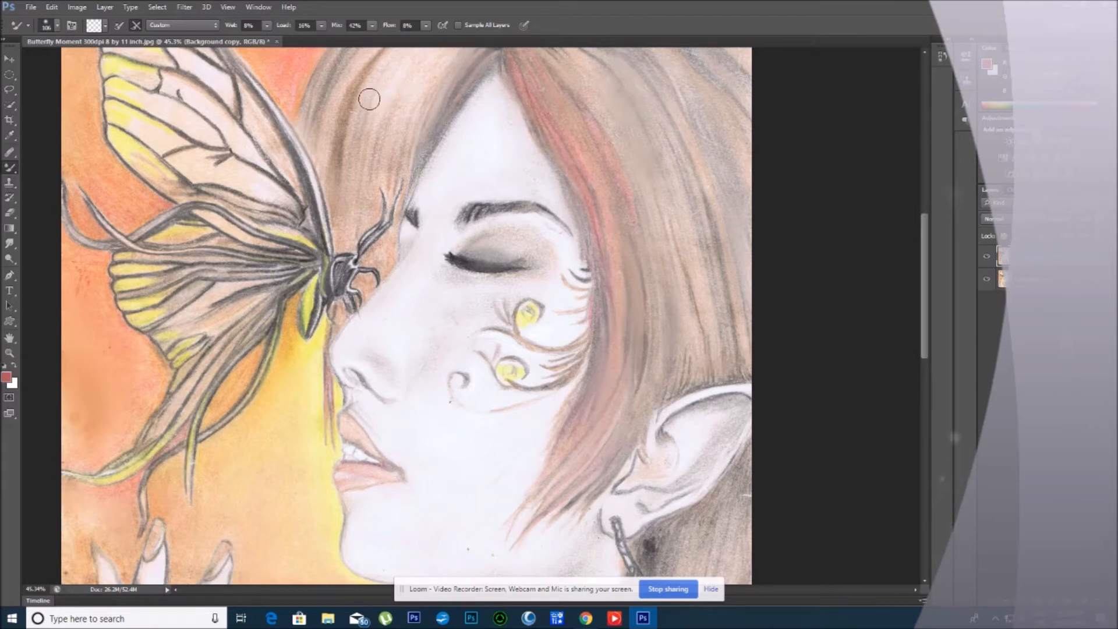
Step: Fit the whole drawing in view and reselect the Mixer Brush Tool
click(10, 353)
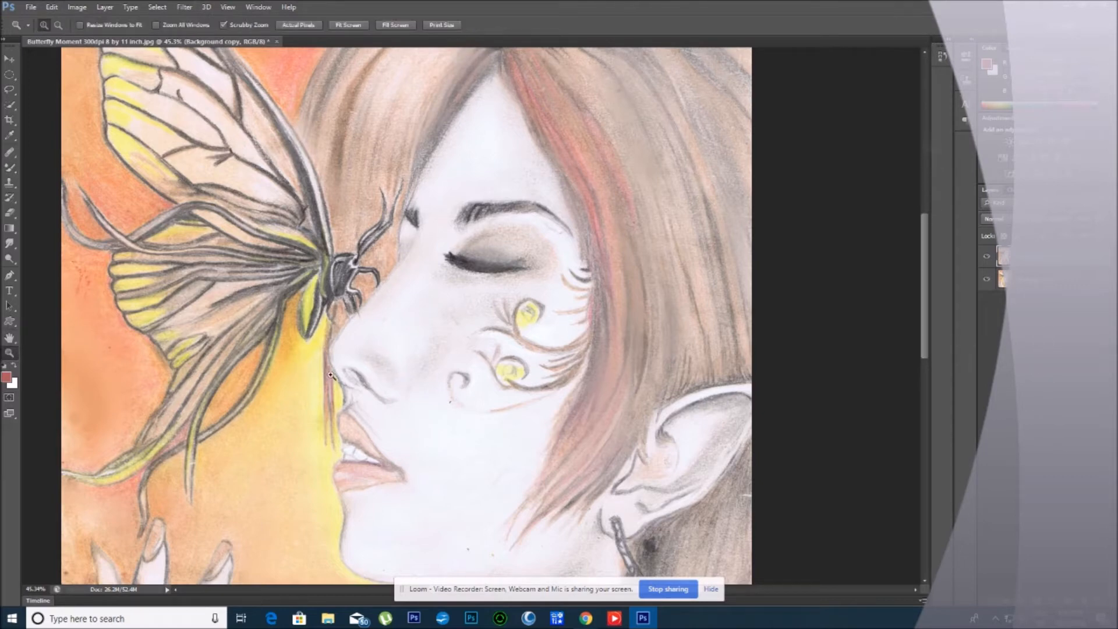
key(ctrl+0)
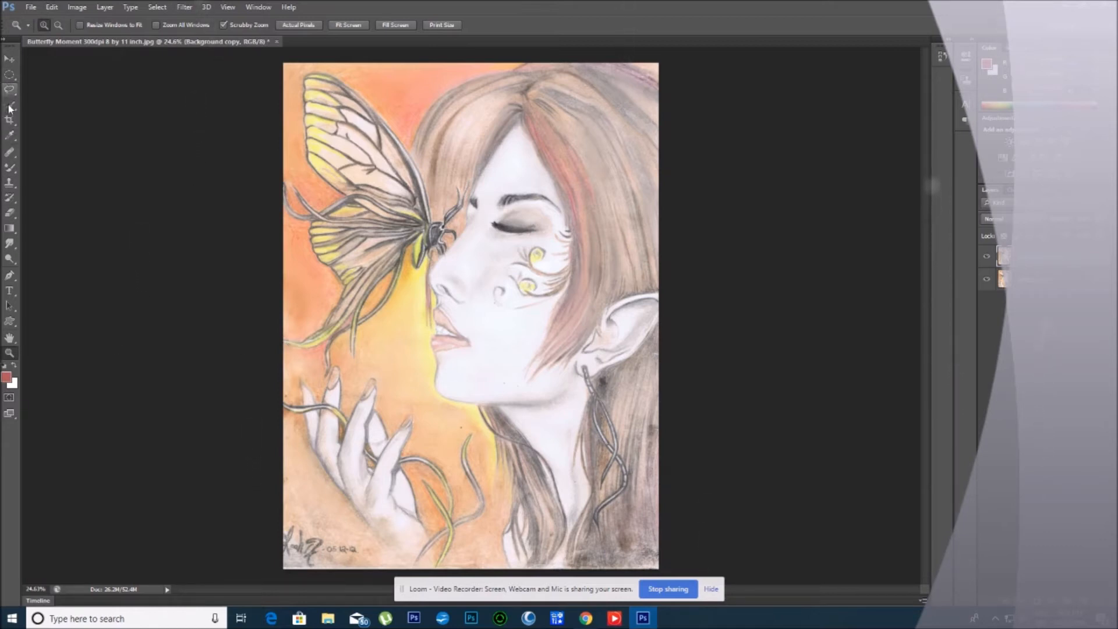
click(10, 169)
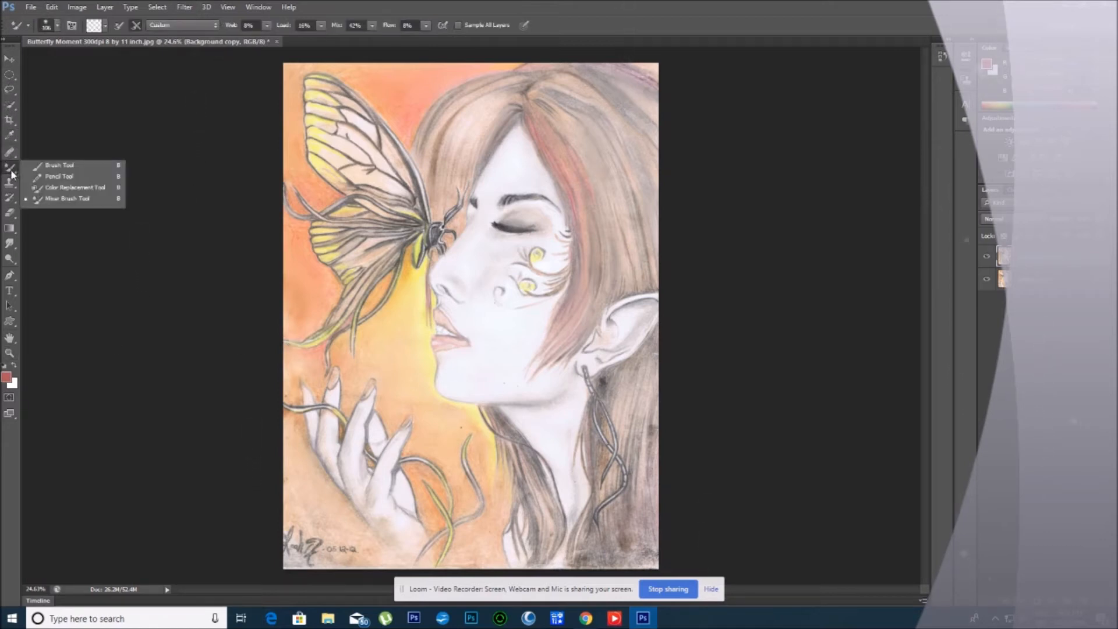
click(47, 199)
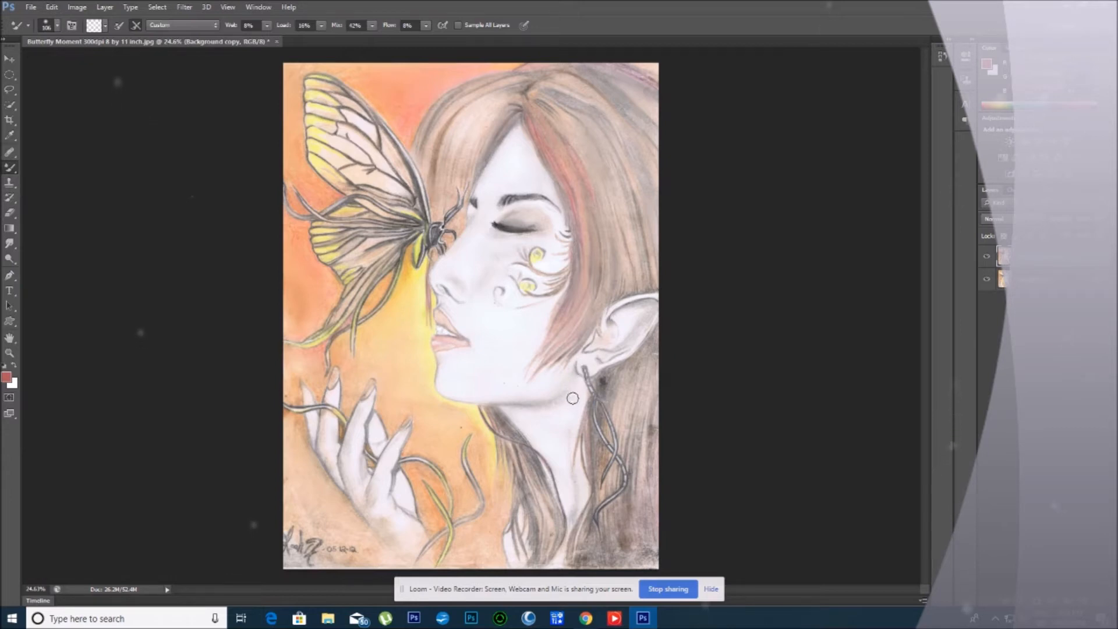